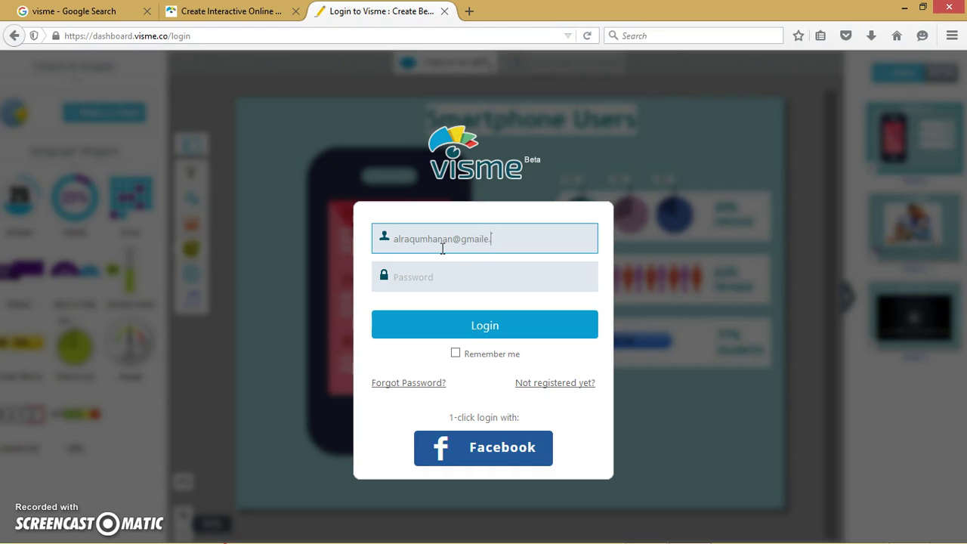
Log in with the account email and password, and dismiss the browser's offer to remember the password.
left_click(432, 286)
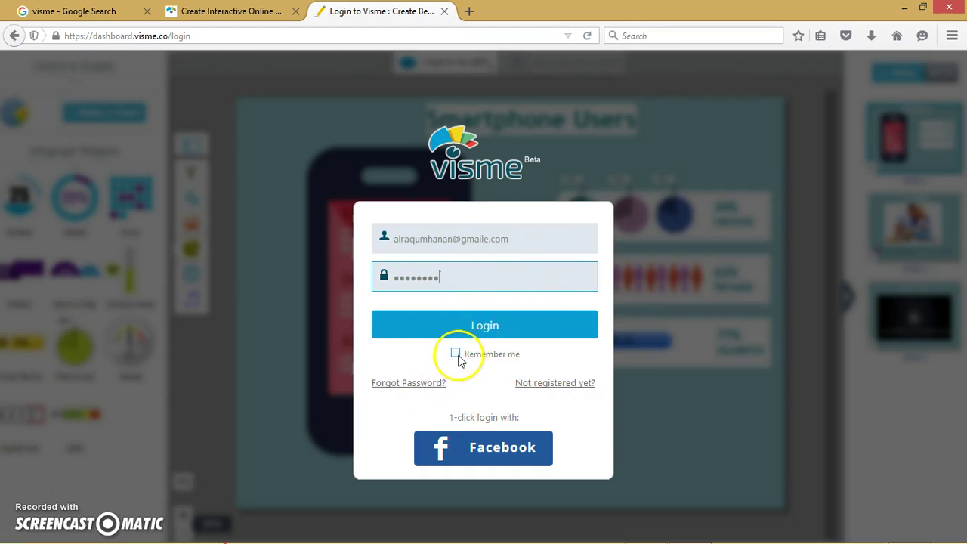
left_click(500, 334)
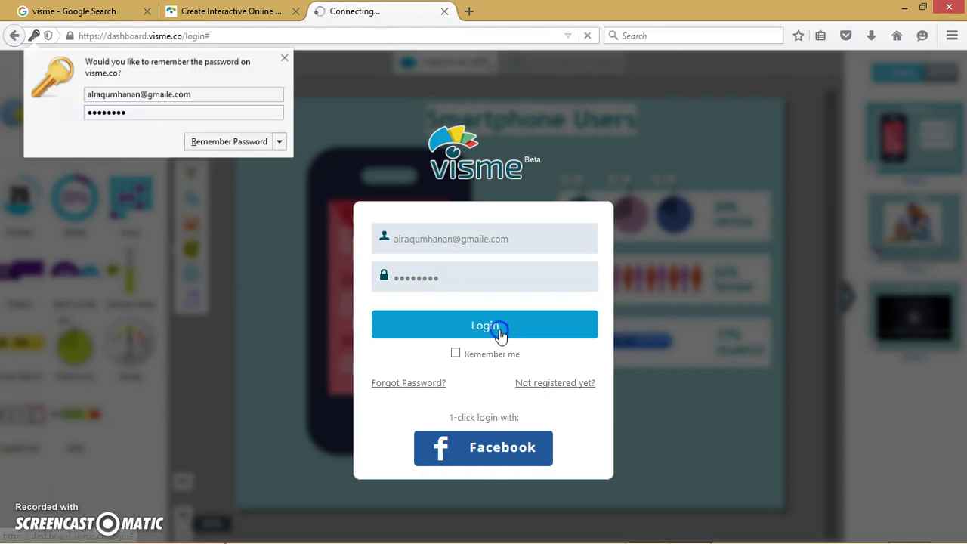
left_click(293, 59)
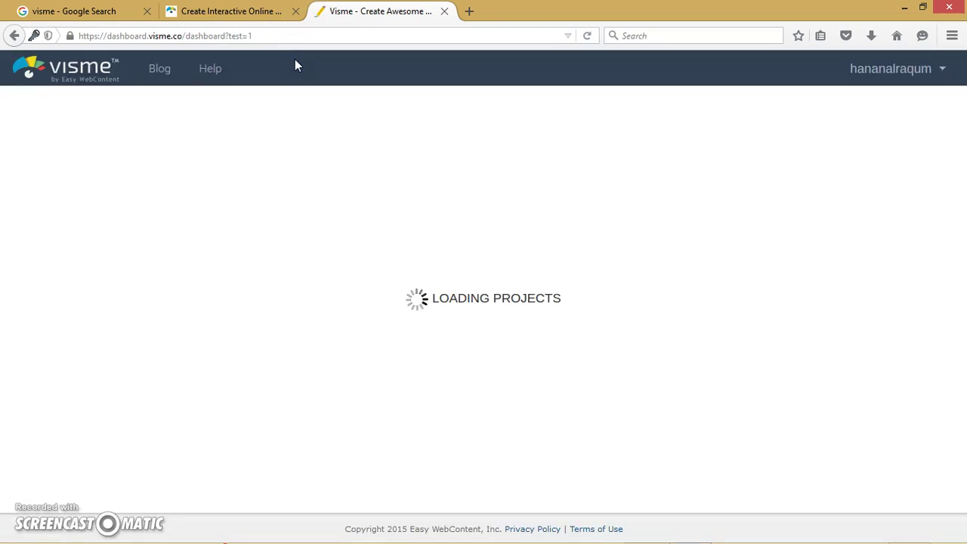
left_click(329, 210)
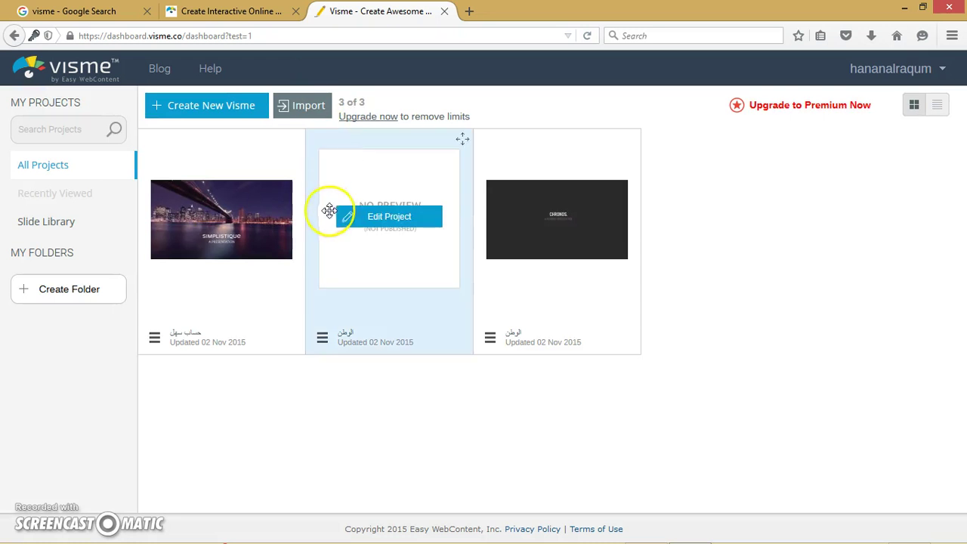
Switch the project dashboard from grid to list view and sort the projects by name.
mouse_move(590, 235)
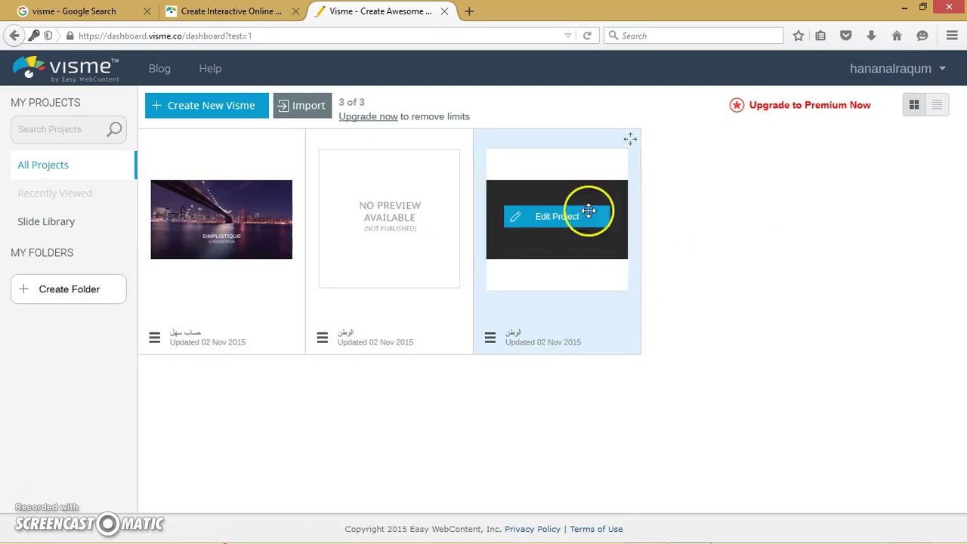
left_click(916, 107)
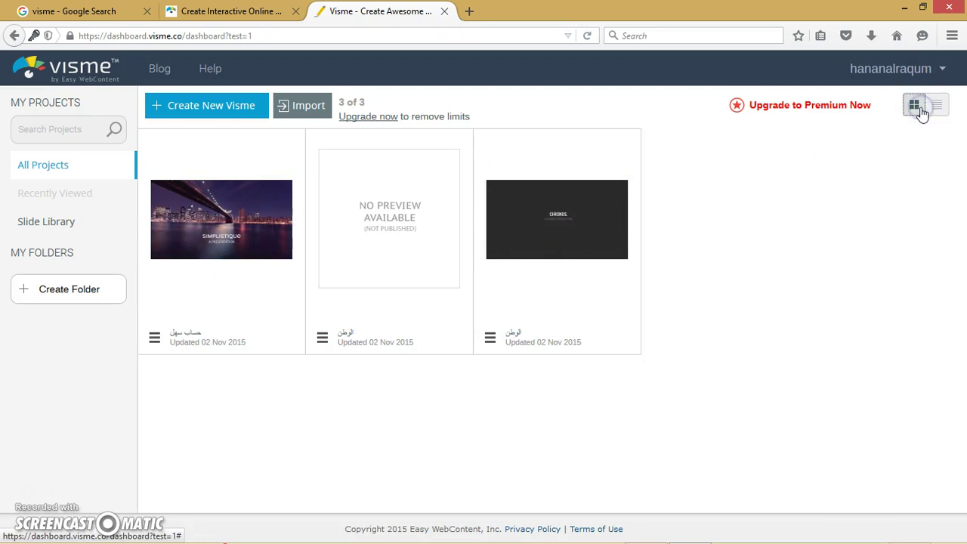
left_click(940, 108)
left_click(912, 106)
left_click(937, 112)
left_click(938, 112)
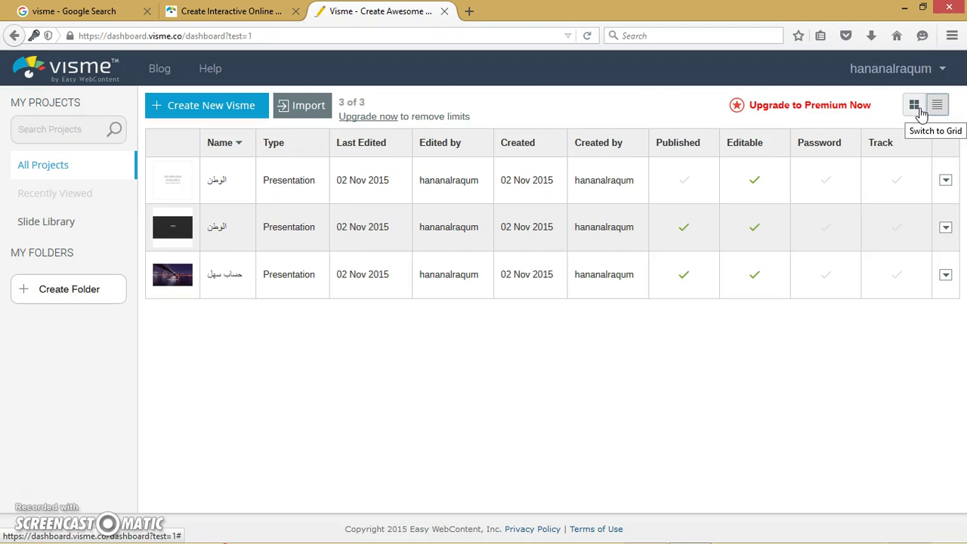
left_click(237, 146)
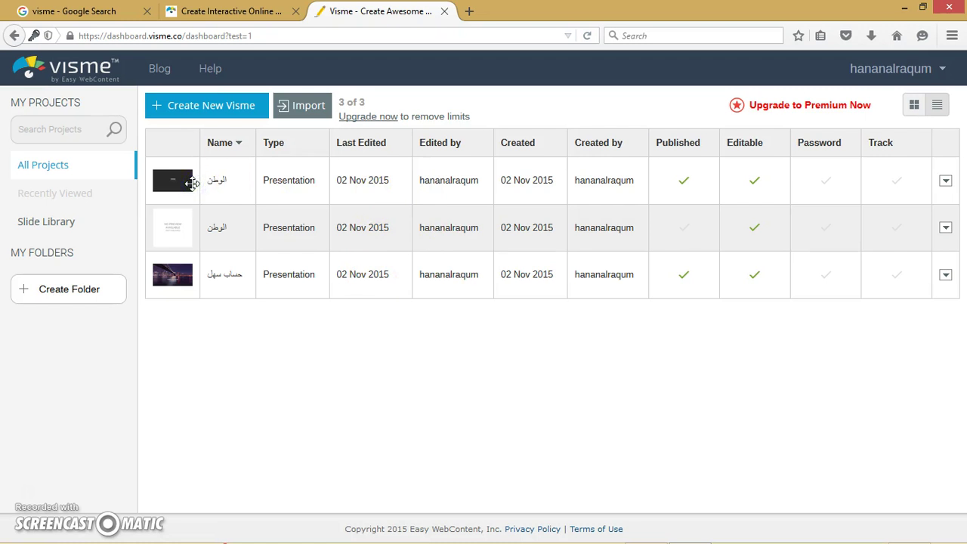
Open the published الوطن presentation for editing.
left_click_drag(675, 174, 167, 220)
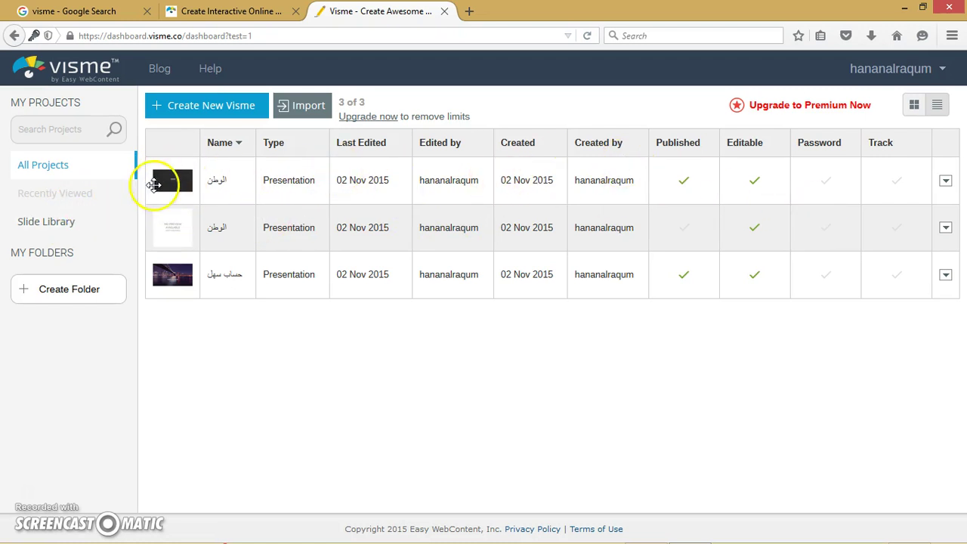
left_click(945, 182)
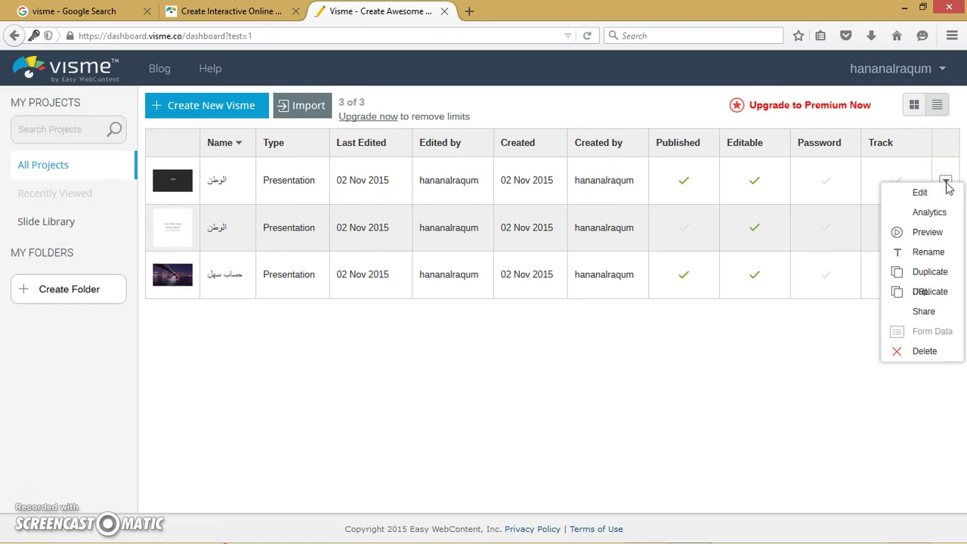
left_click(927, 198)
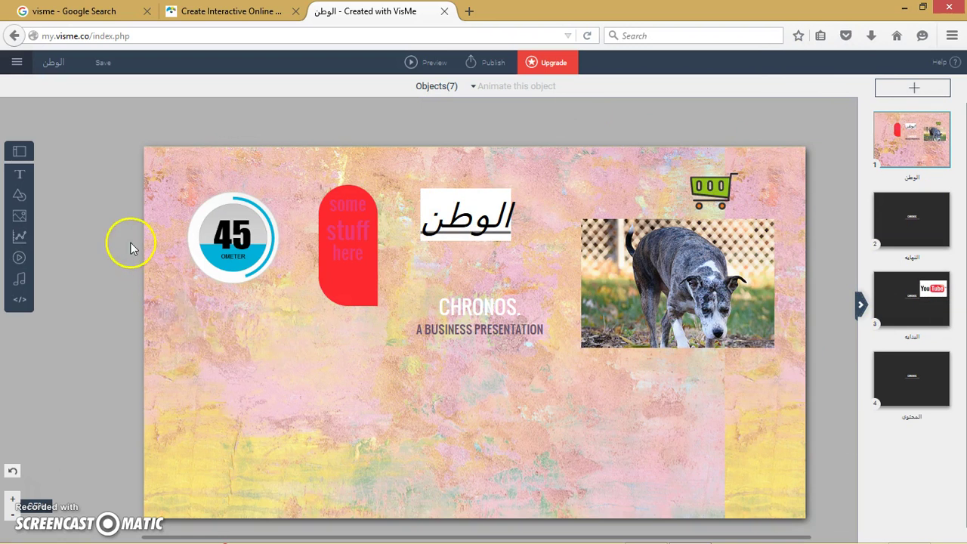
Insert the Pala image from page 2 of the free "dogs" images into the first slide.
left_click(19, 219)
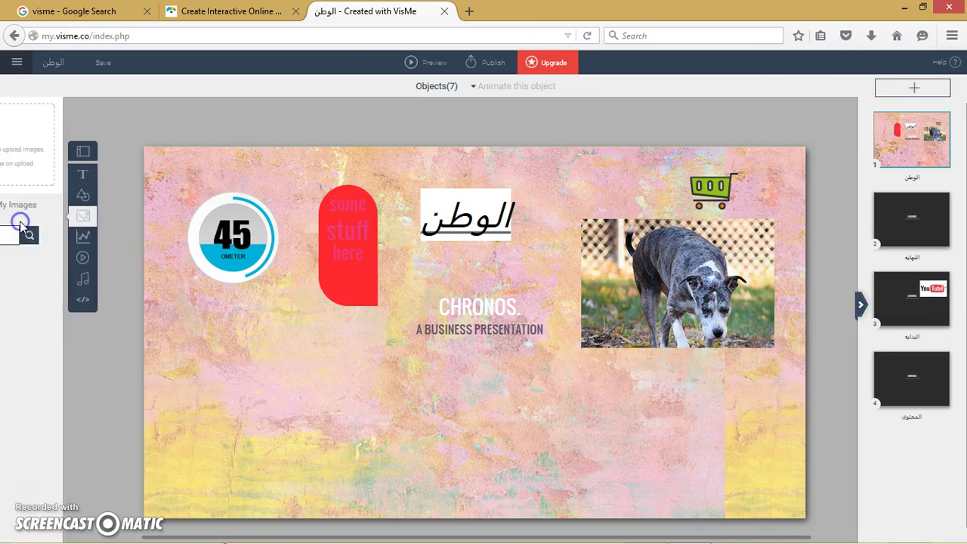
left_click(57, 237)
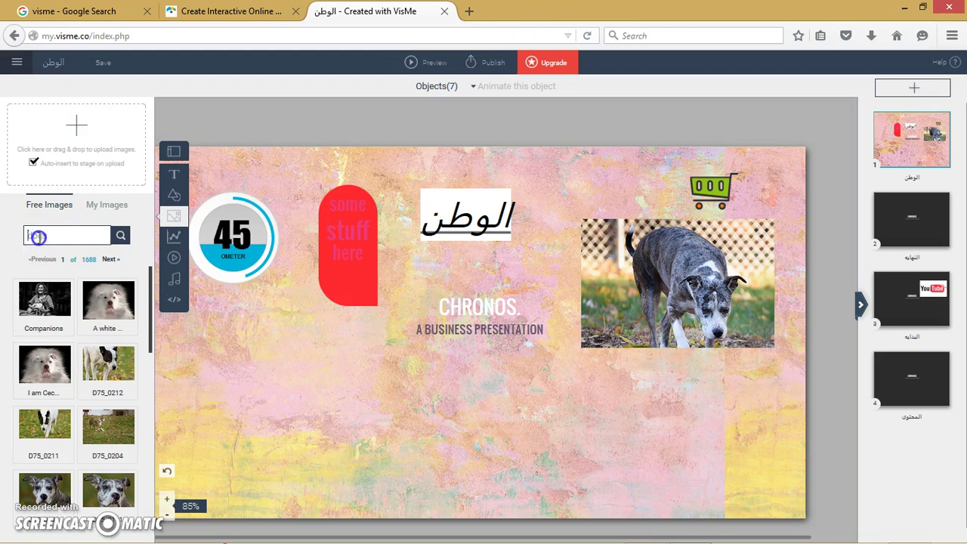
left_click(113, 261)
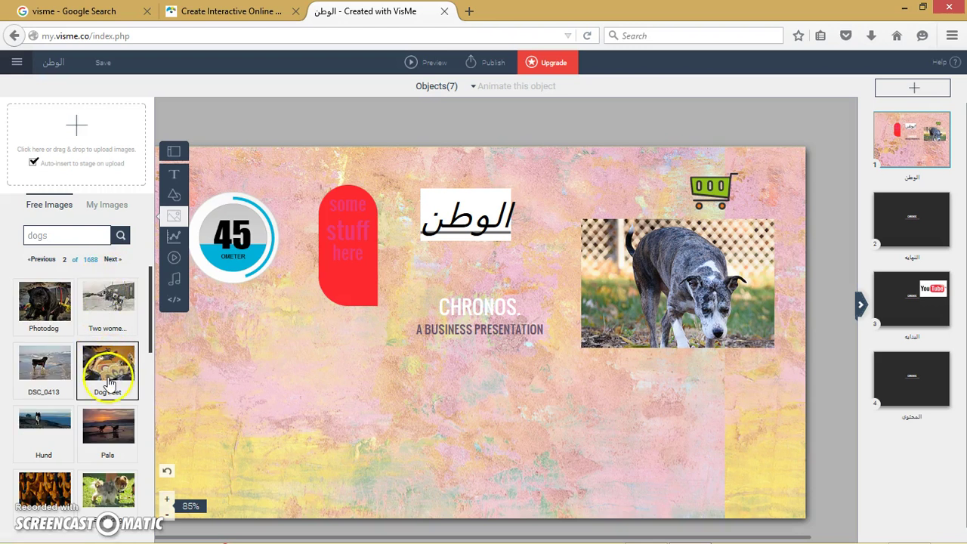
left_click(107, 427)
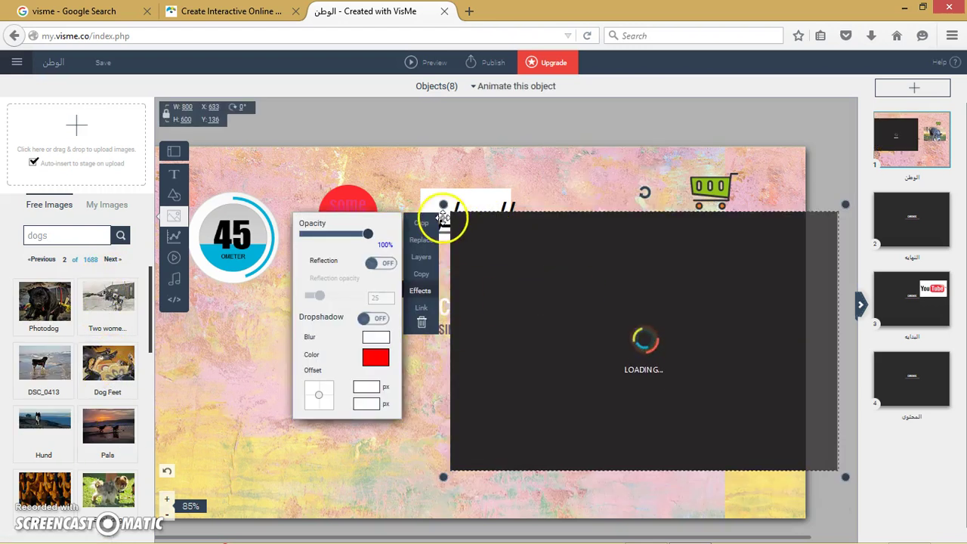
Shrink the Pala image to about 308 × 205, place it in the slide's lower-left area, and save the project.
left_click_drag(444, 210, 257, 220)
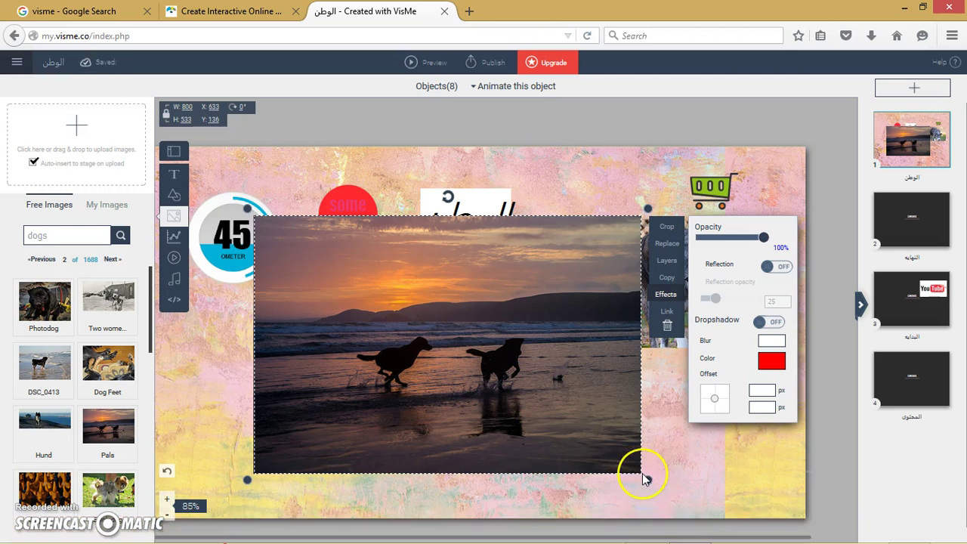
left_click_drag(644, 480, 637, 476)
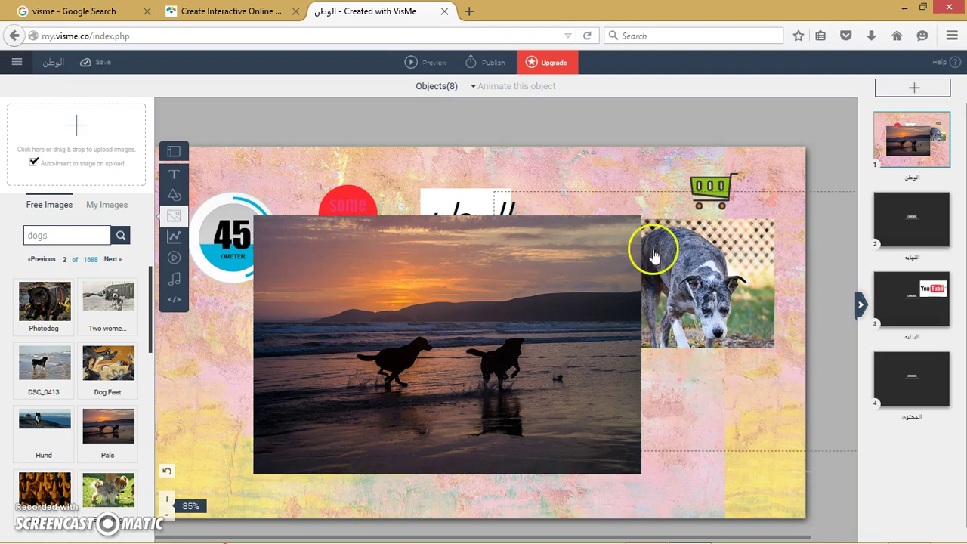
left_click(627, 227)
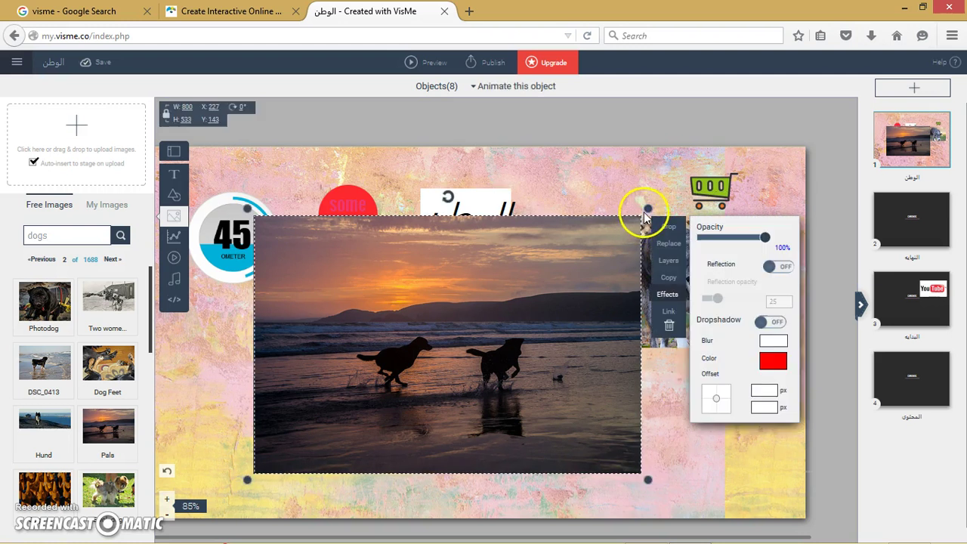
left_click_drag(648, 209, 506, 368)
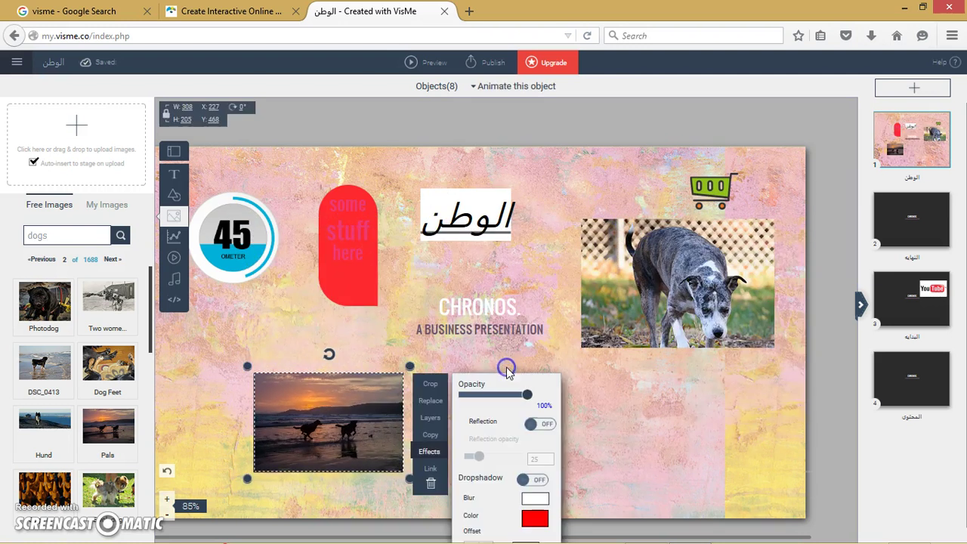
left_click(215, 385)
left_click(106, 65)
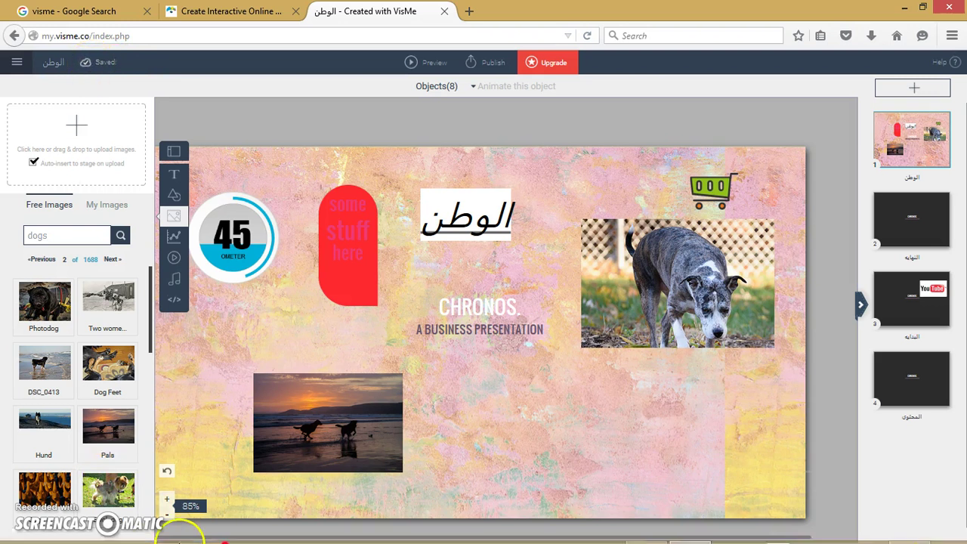
left_click(904, 8)
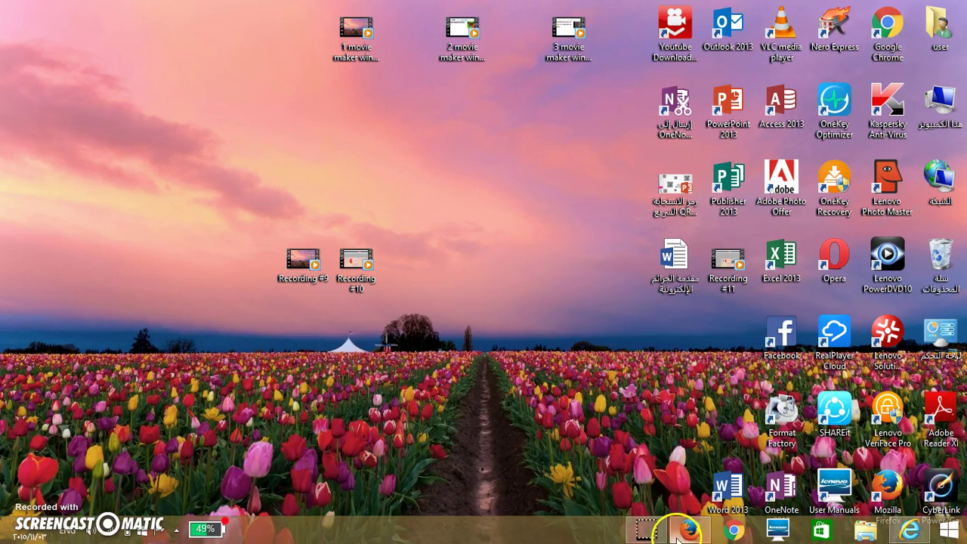
mouse_move(684, 532)
left_click(687, 486)
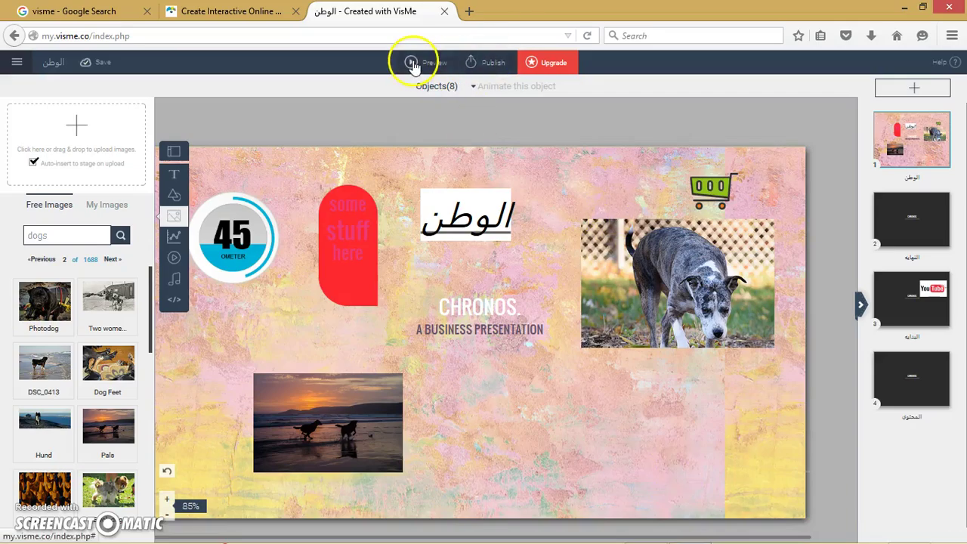
left_click(905, 7)
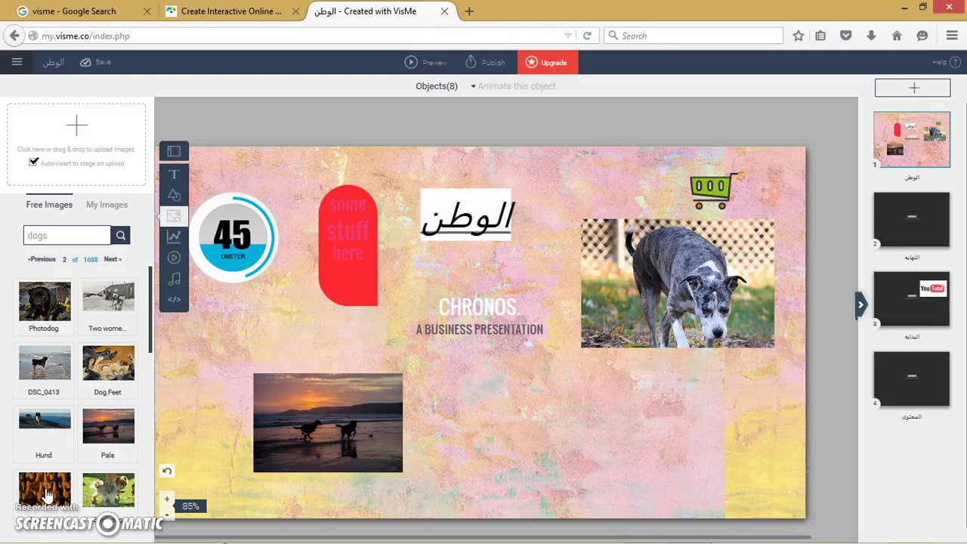
Save the presentation, then sign out of the account and confirm leaving the page.
left_click(98, 63)
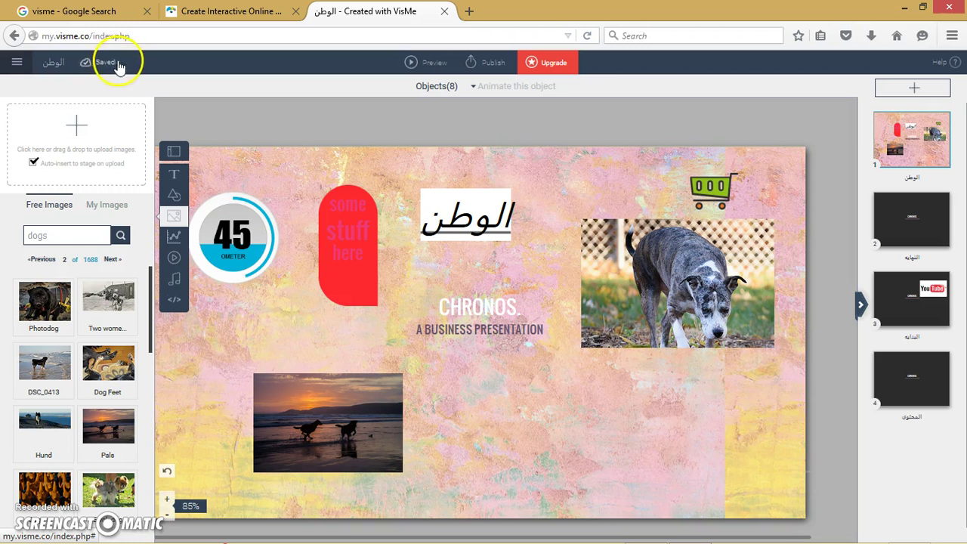
left_click(17, 64)
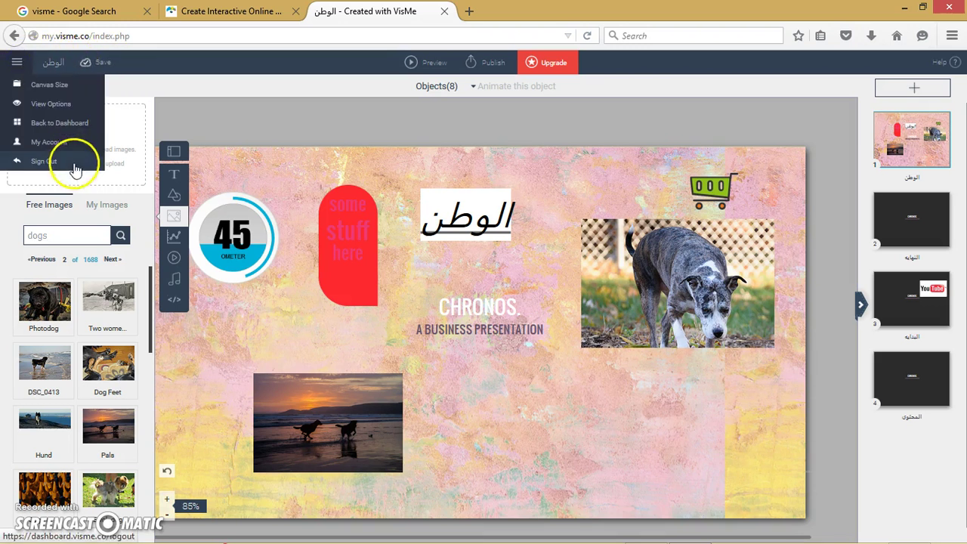
left_click(13, 65)
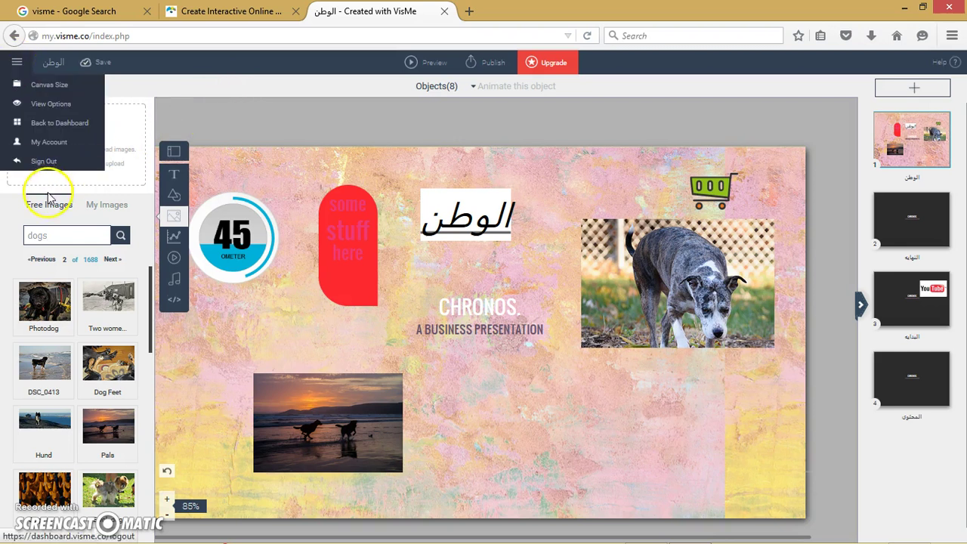
left_click(43, 165)
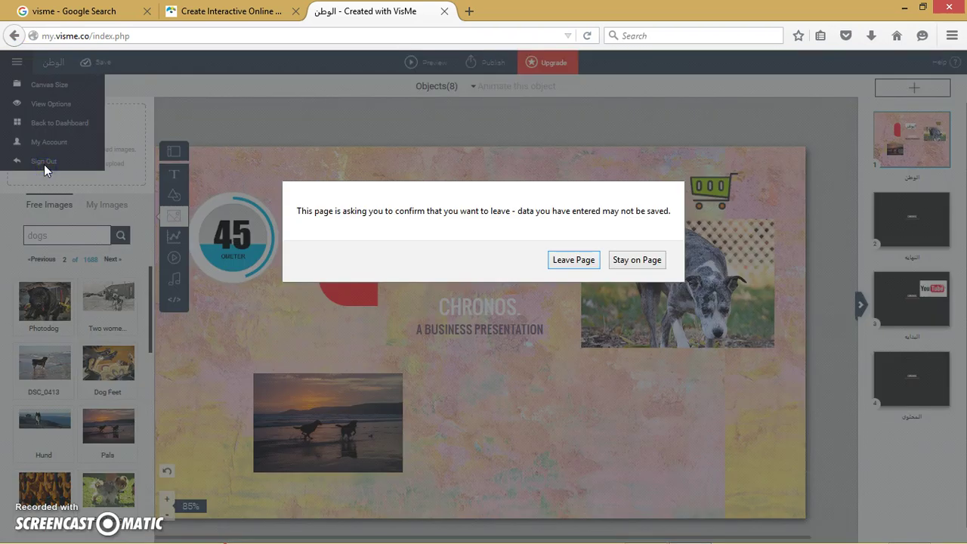
left_click(577, 261)
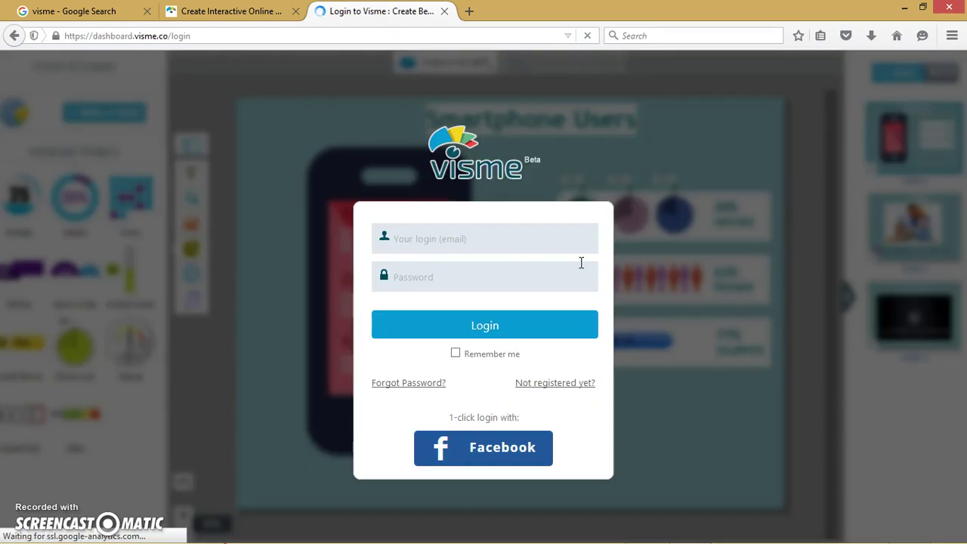
Sign back in with the account email and password, declining to have the browser store the password.
left_click(508, 242)
type("hal")
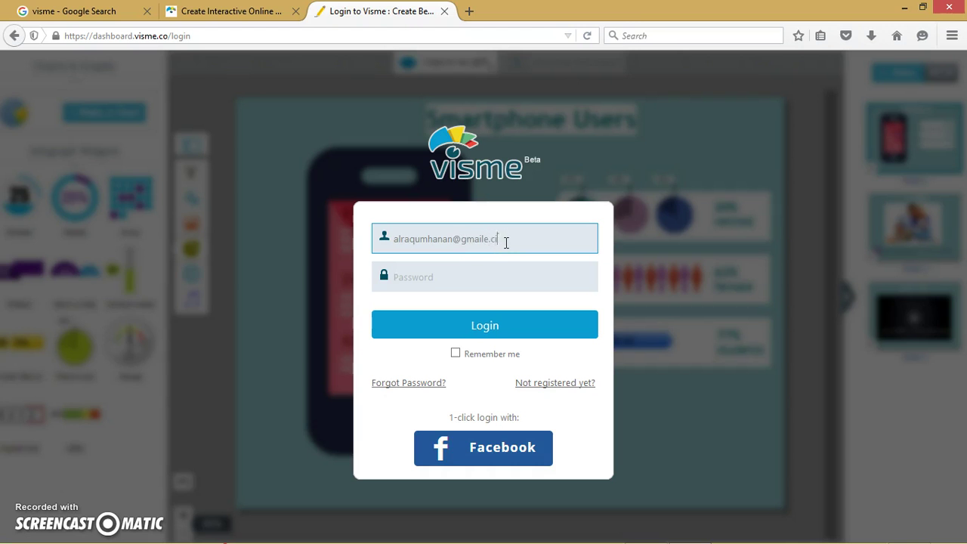
left_click(495, 270)
type("•")
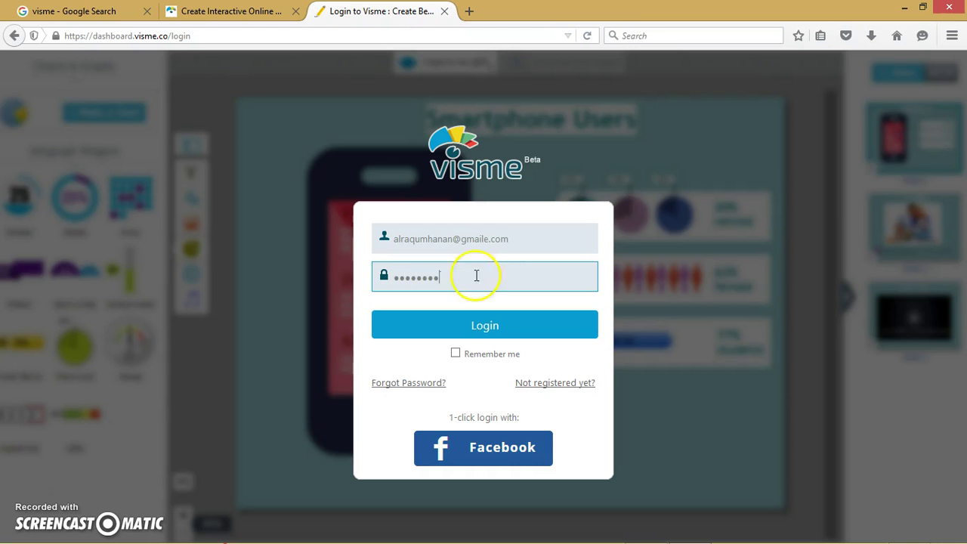
left_click(475, 322)
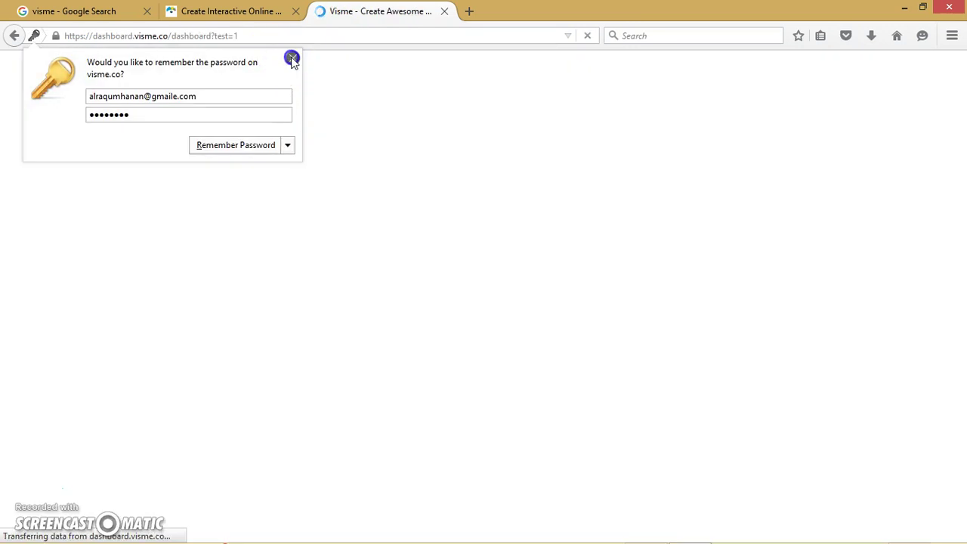
left_click(293, 58)
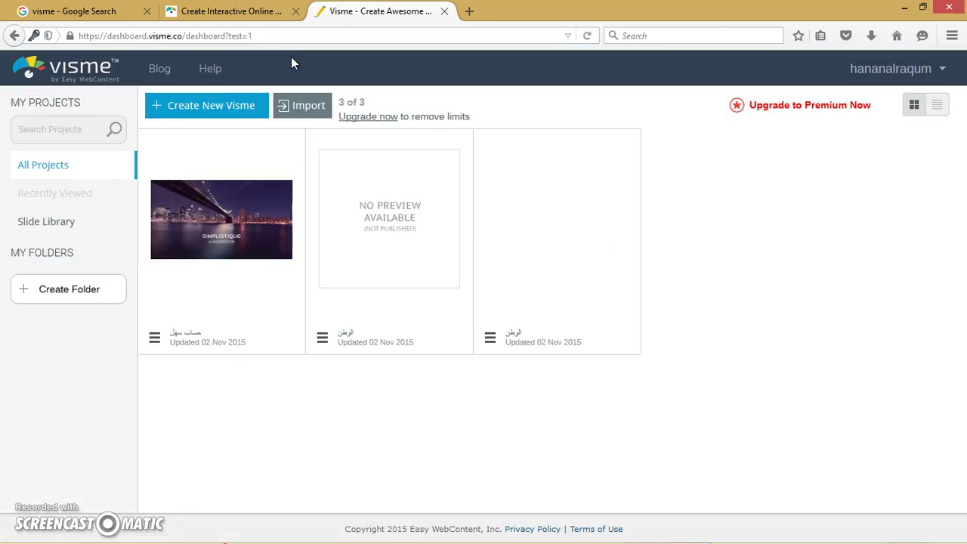
Show the dashboard projects as a list and try to duplicate the unpublished الوطن presentation.
left_click(280, 134)
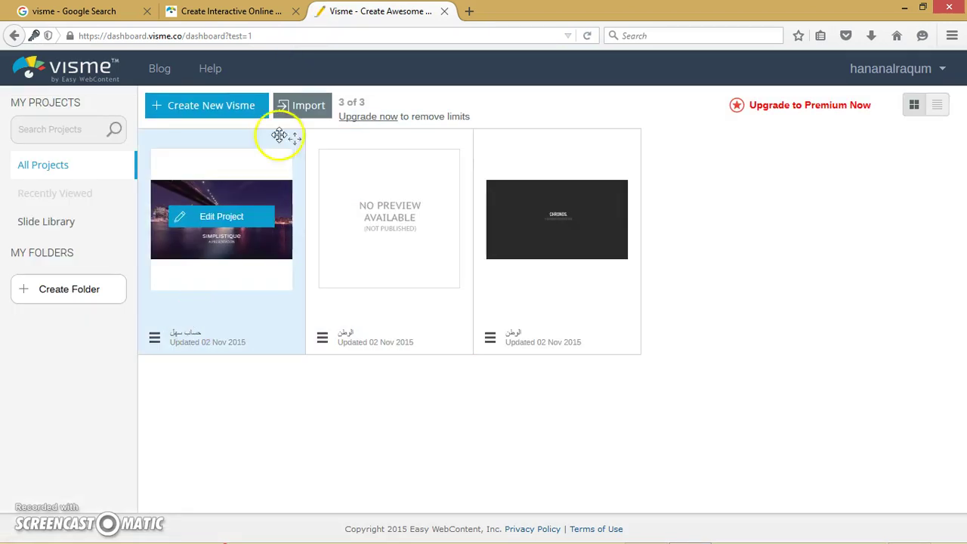
left_click(936, 107)
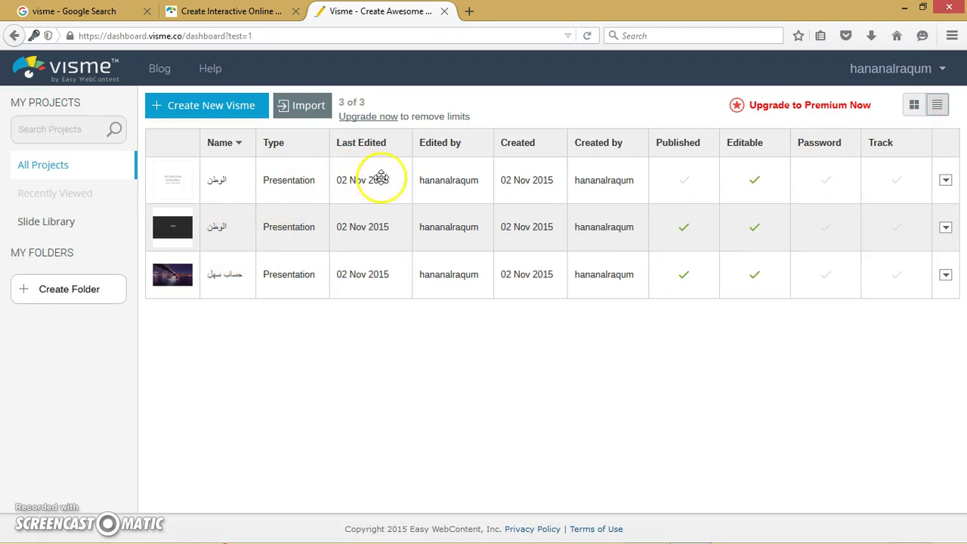
left_click(945, 180)
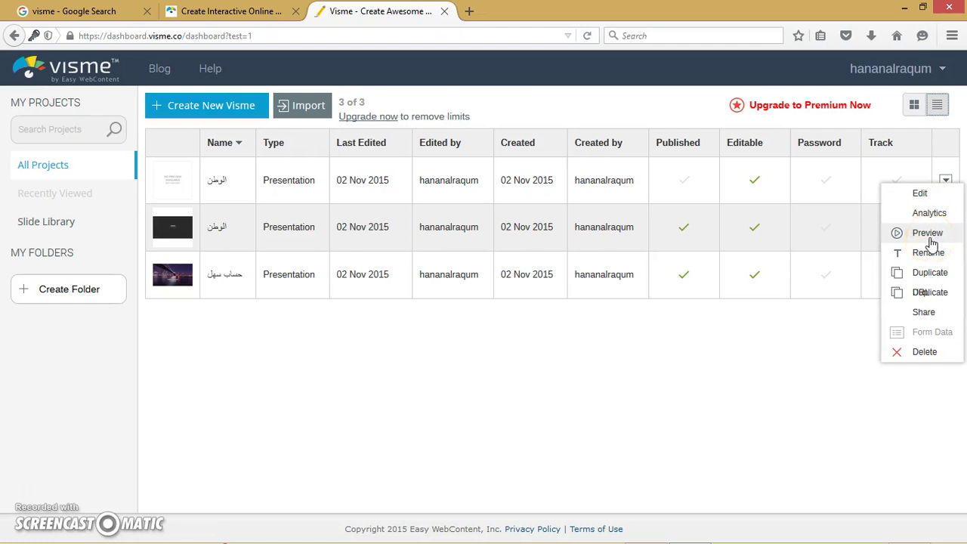
left_click(930, 276)
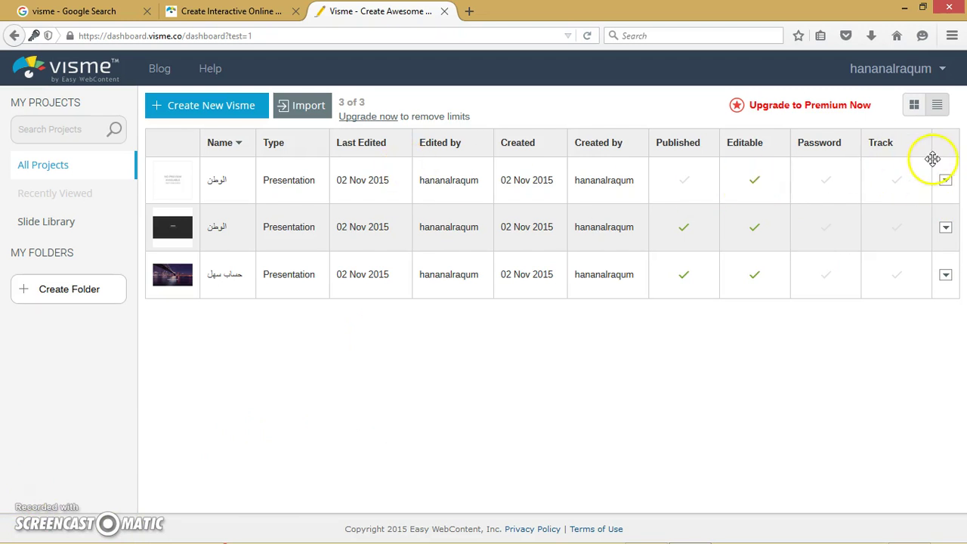
Delete the unpublished الوطن presentation from the project list and confirm the deletion.
left_click(945, 180)
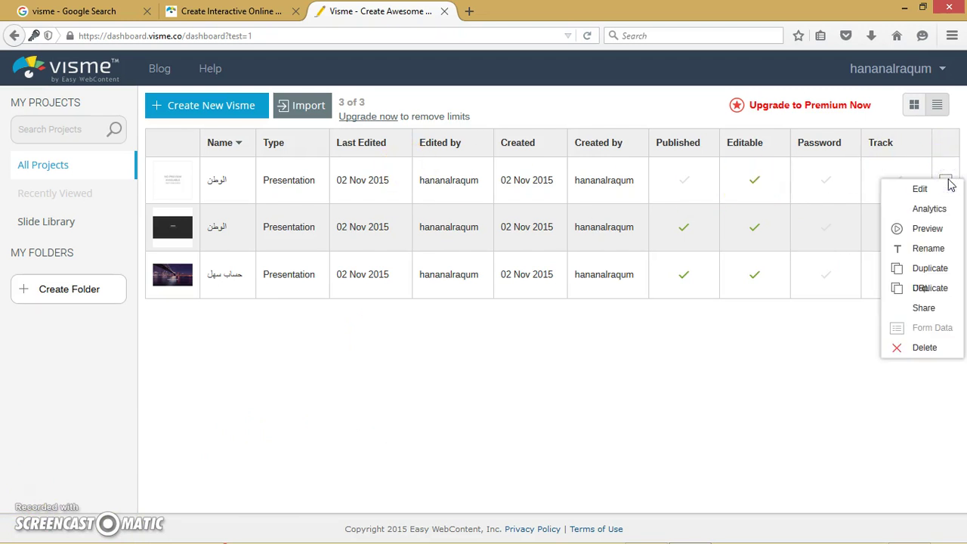
left_click(920, 347)
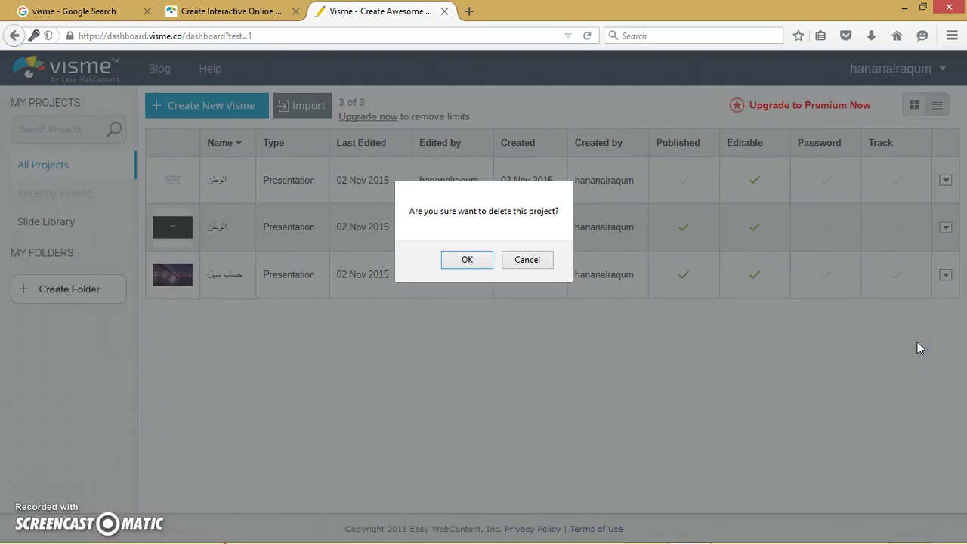
left_click(469, 260)
left_click(469, 276)
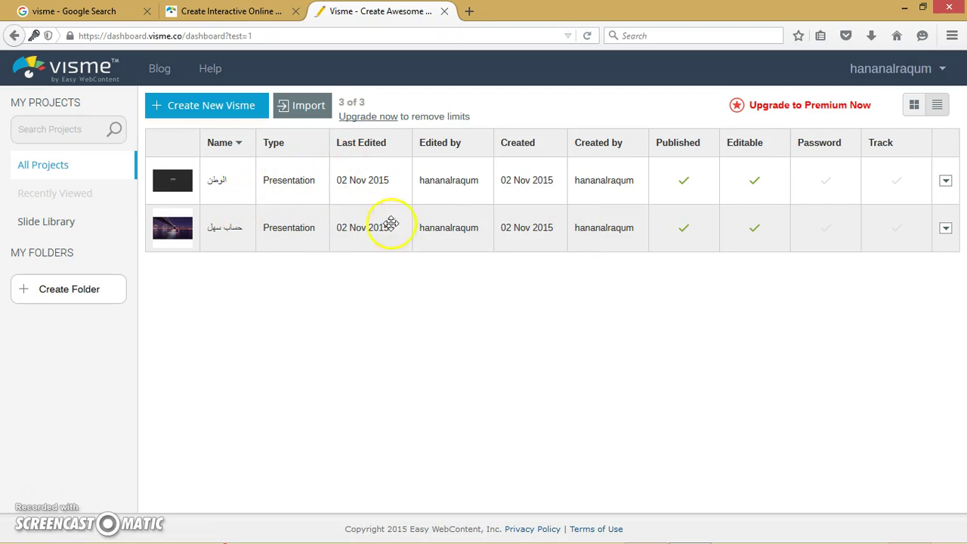
Create a new project named السعاده and continue to the project type selection.
left_click(227, 109)
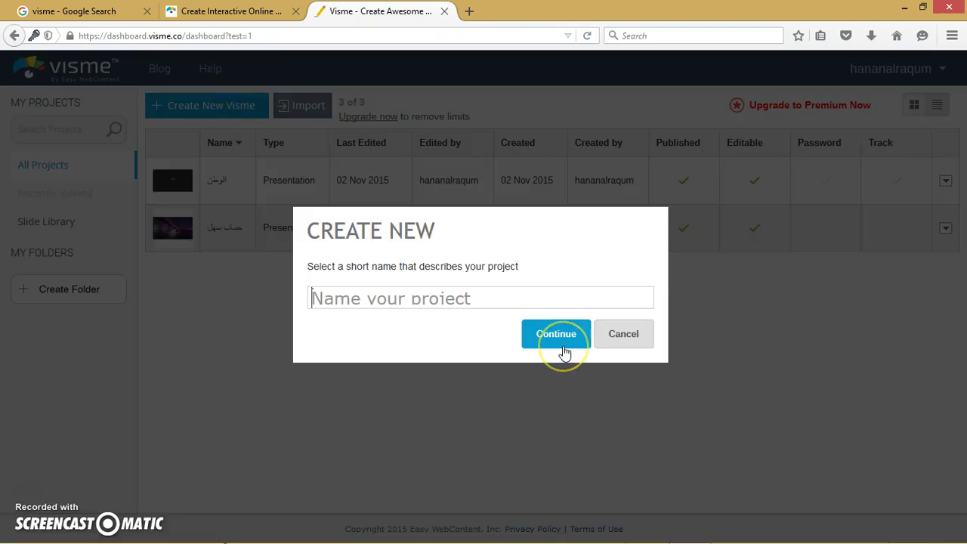
type("ha")
key("BackSpace")
key("BackSpace")
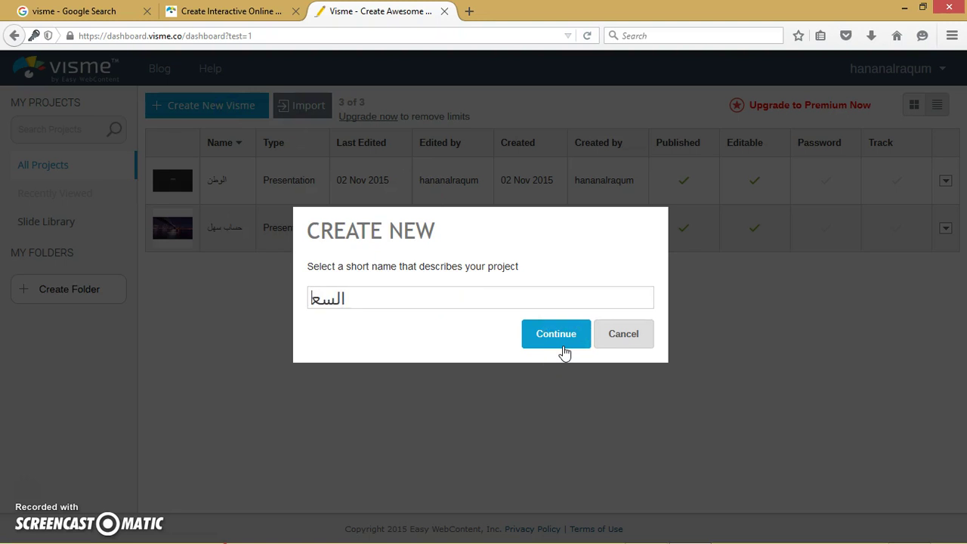
type("السعادخ")
key("BackSpace")
type("ه")
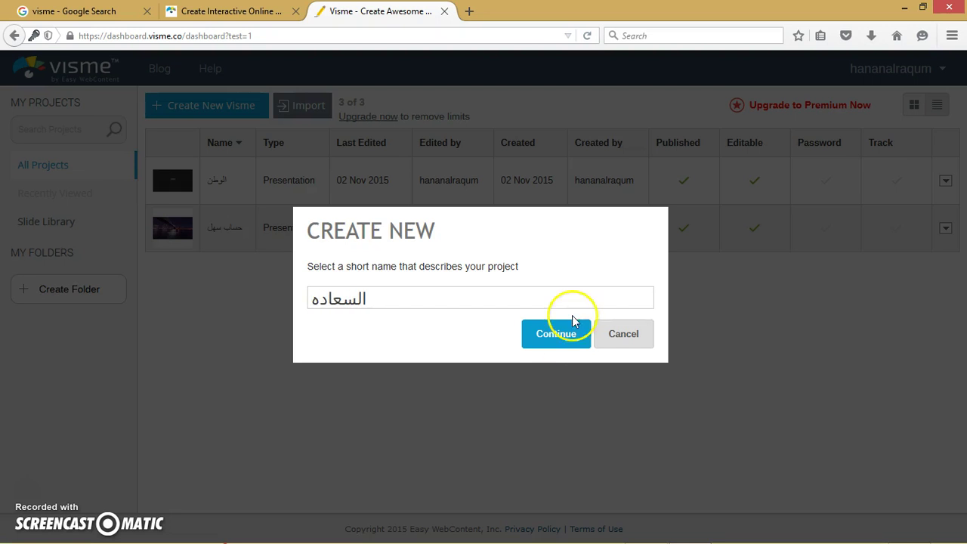
left_click(566, 332)
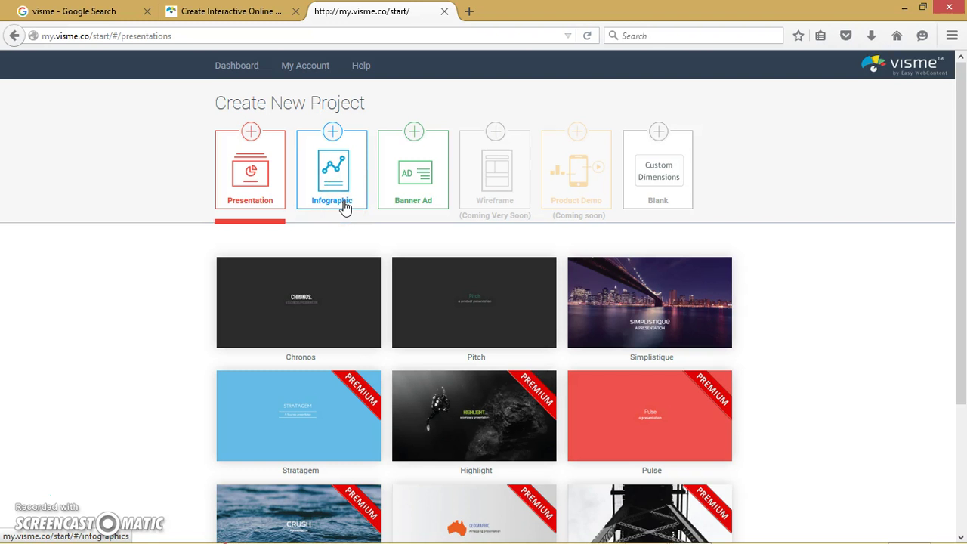
Examine the presentation, banner ad and infographic templates and the blank custom-dimensions option for the new project.
mouse_move(614, 264)
mouse_move(545, 444)
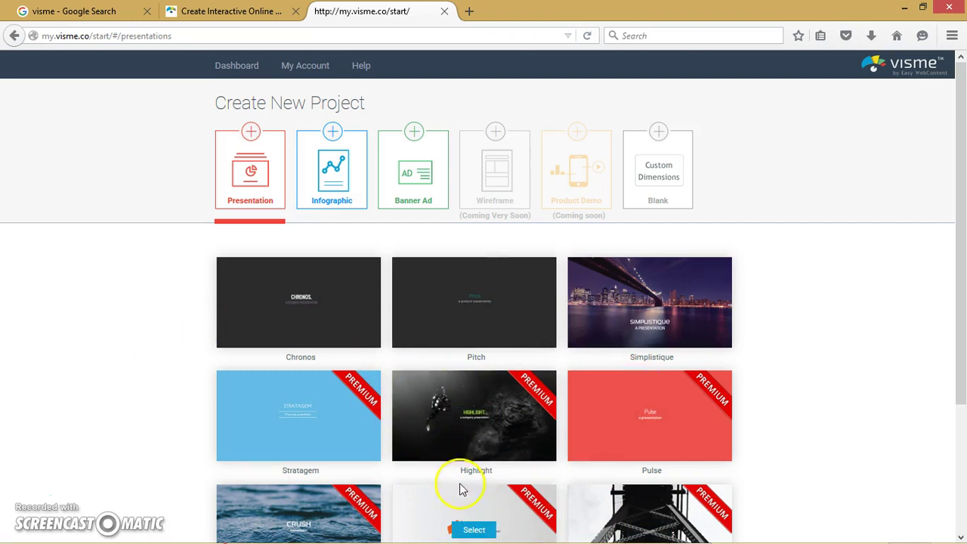
left_click(425, 200)
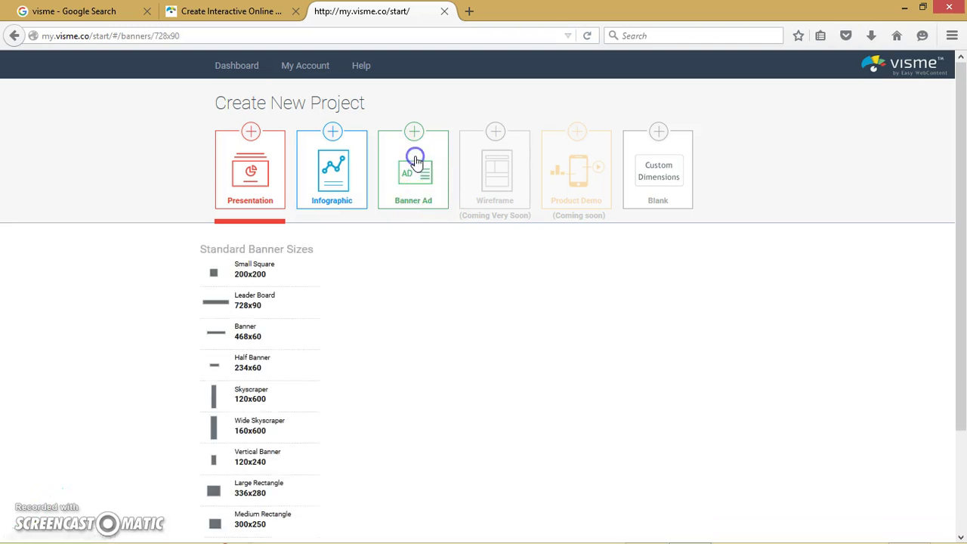
left_click(286, 371)
mouse_move(957, 205)
left_mouse_down()
mouse_move(960, 410)
mouse_move(957, 331)
mouse_move(932, 242)
mouse_move(902, 196)
left_mouse_up()
left_click(321, 198)
left_click(332, 186)
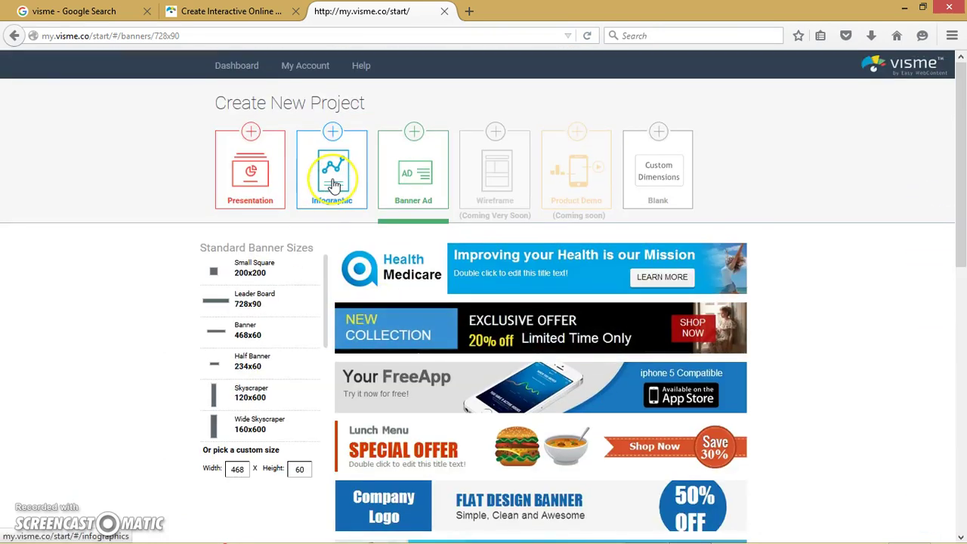
left_click(333, 186)
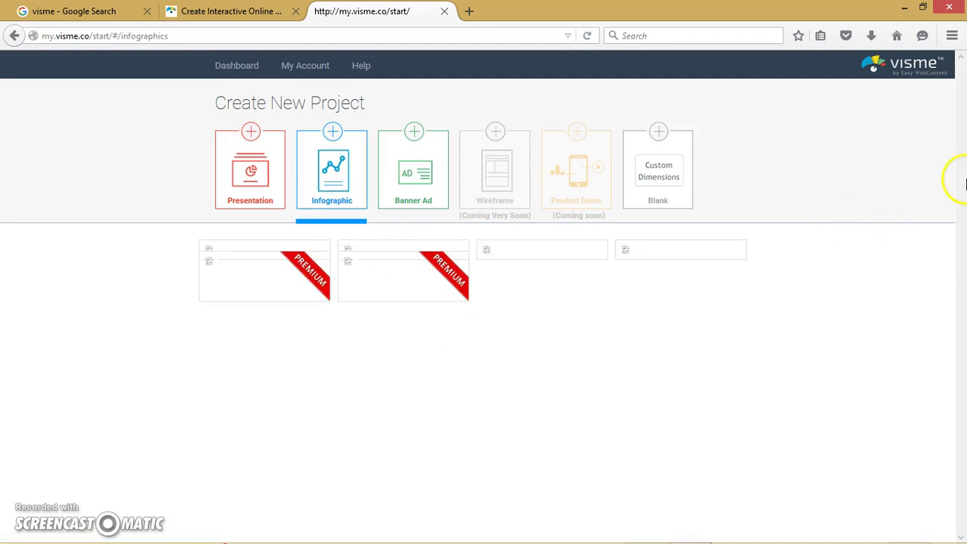
left_click_drag(957, 173, 948, 252)
left_click_drag(954, 281, 952, 147)
left_click(678, 176)
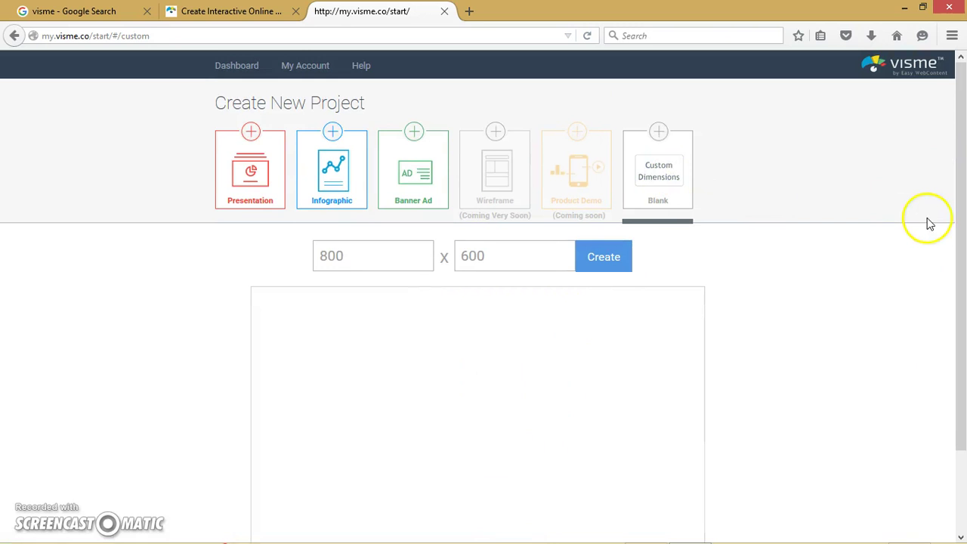
left_click_drag(963, 194, 959, 136)
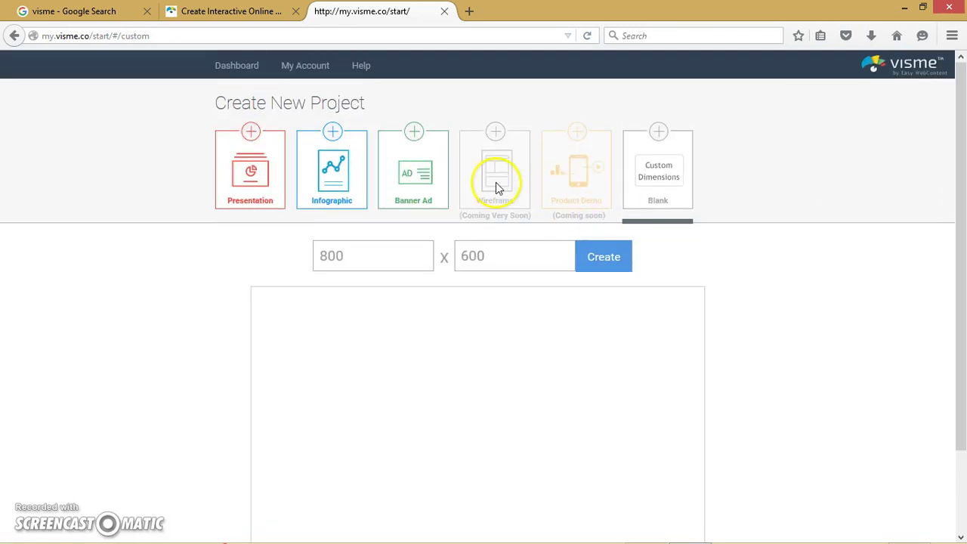
Return to the Banner Ad templates and try the preview and use options of the Lunch Menu Special Offer banner.
left_click(399, 195)
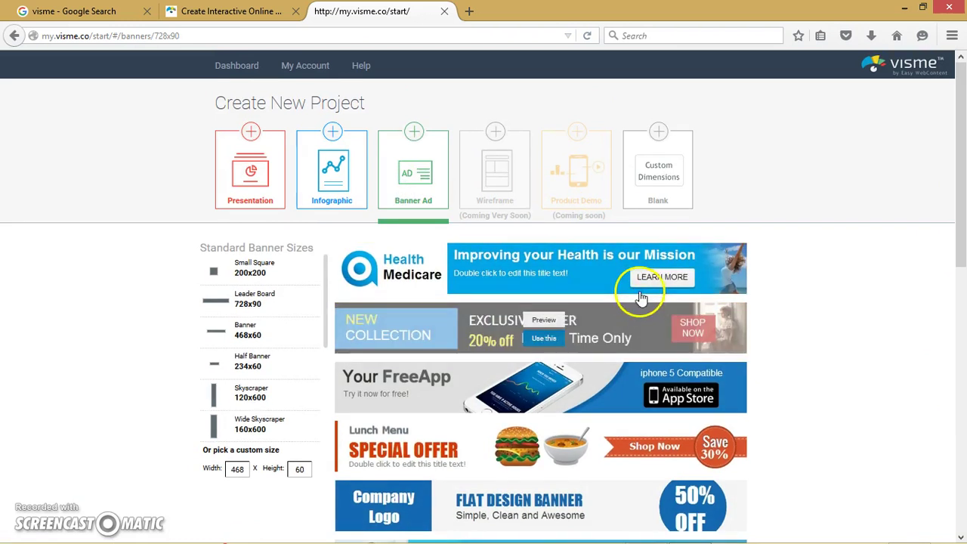
mouse_move(618, 451)
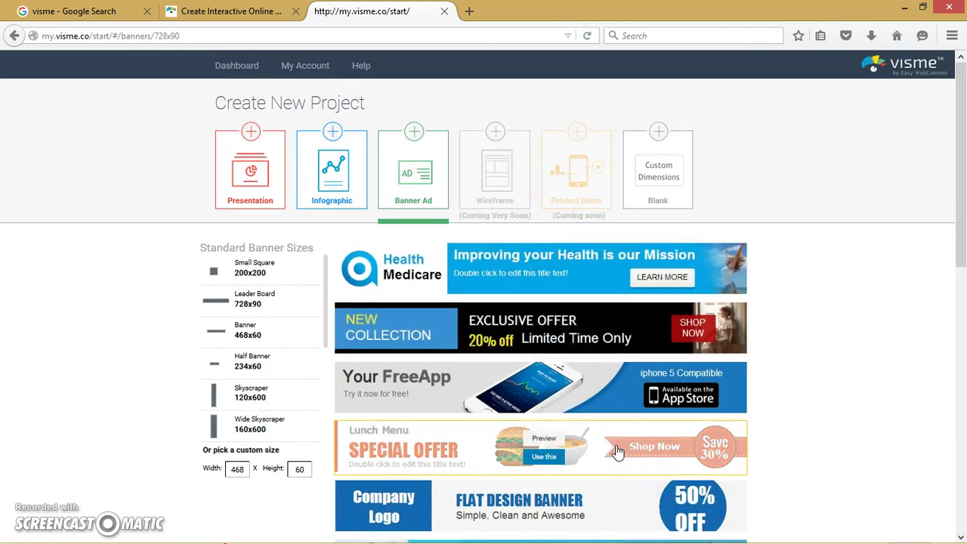
left_click(546, 441)
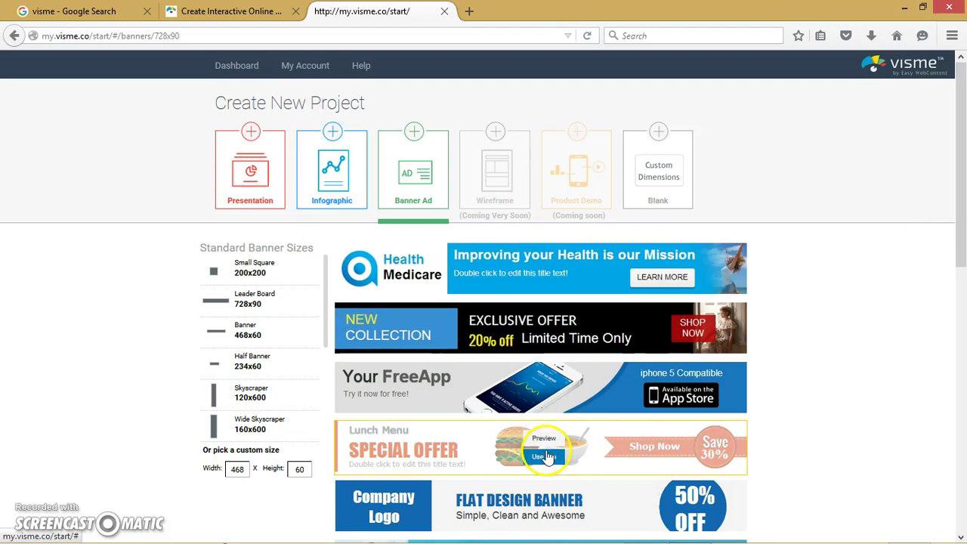
left_click(551, 455)
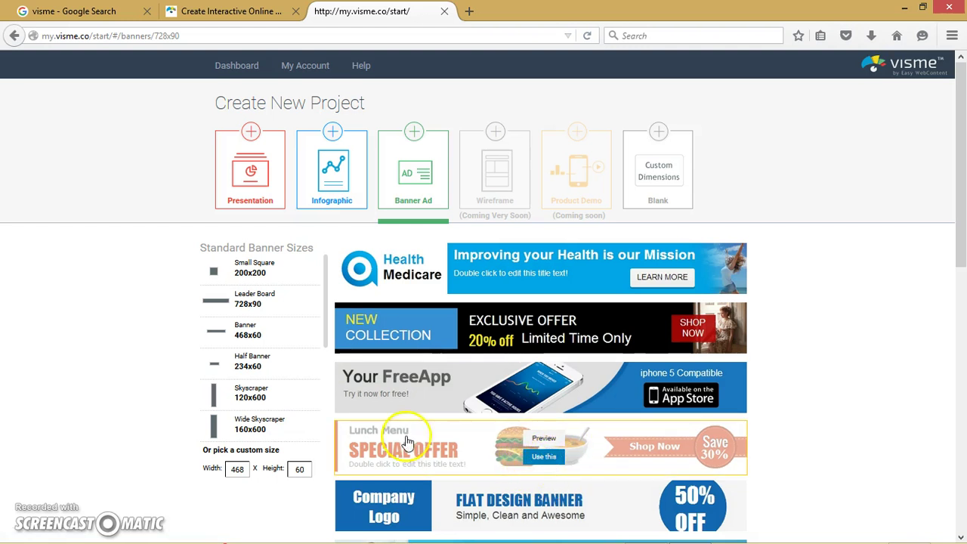
Compare the 200x200 Small Square templates with the 728x90 Leader Board ones, and start the project from the Leader Board Lunch Menu Special Offer template.
left_click(270, 268)
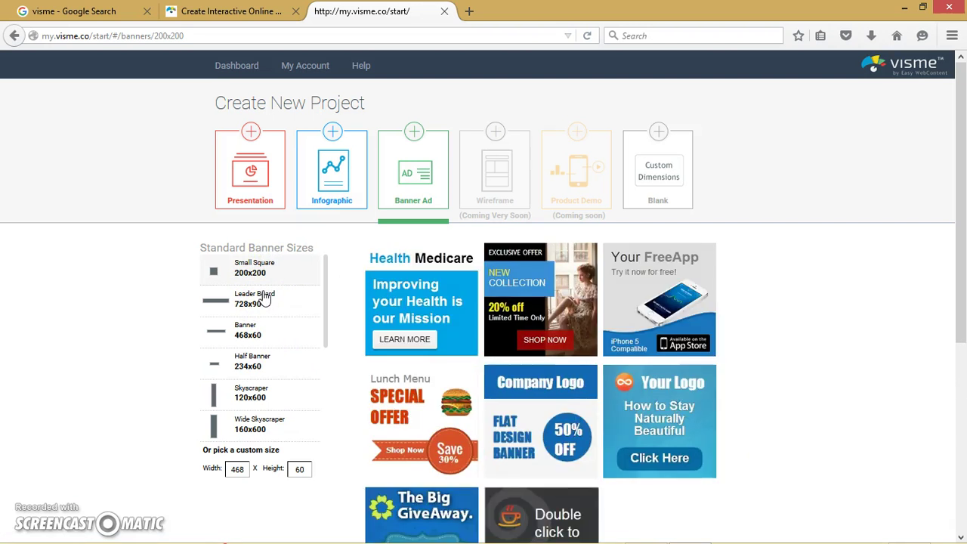
left_click(263, 296)
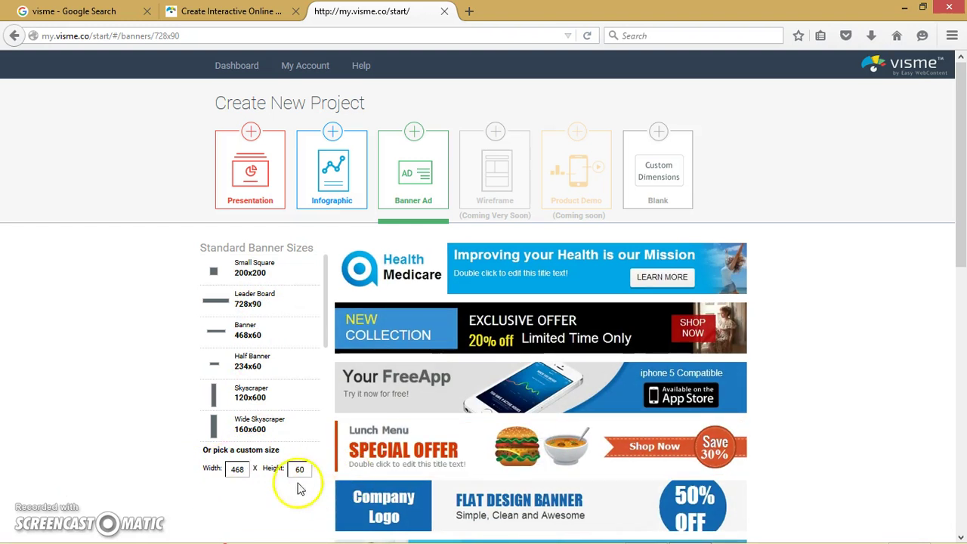
mouse_move(359, 446)
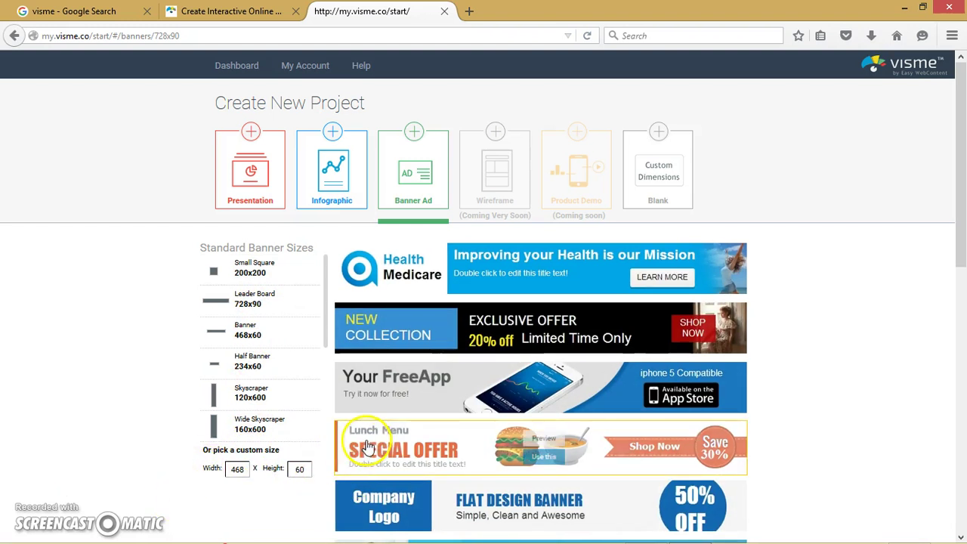
left_click(544, 456)
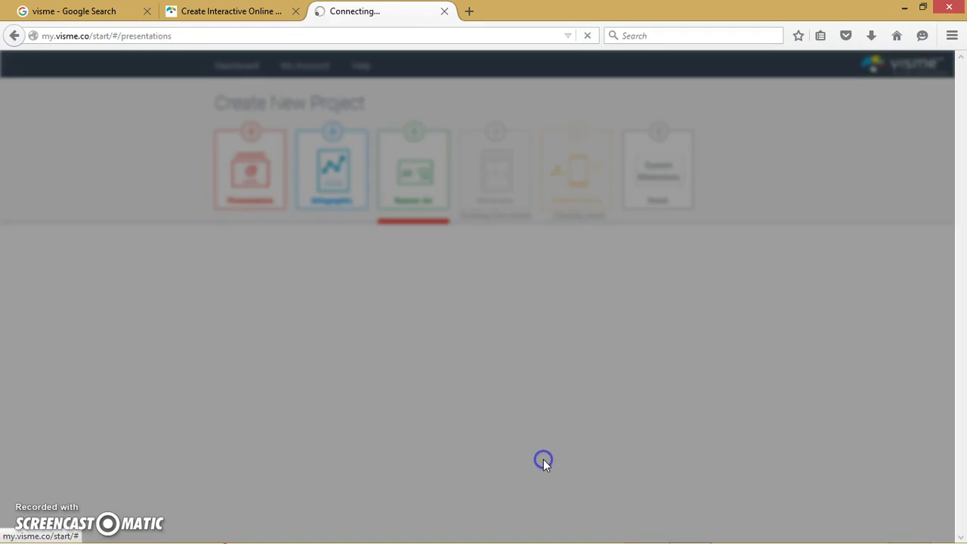